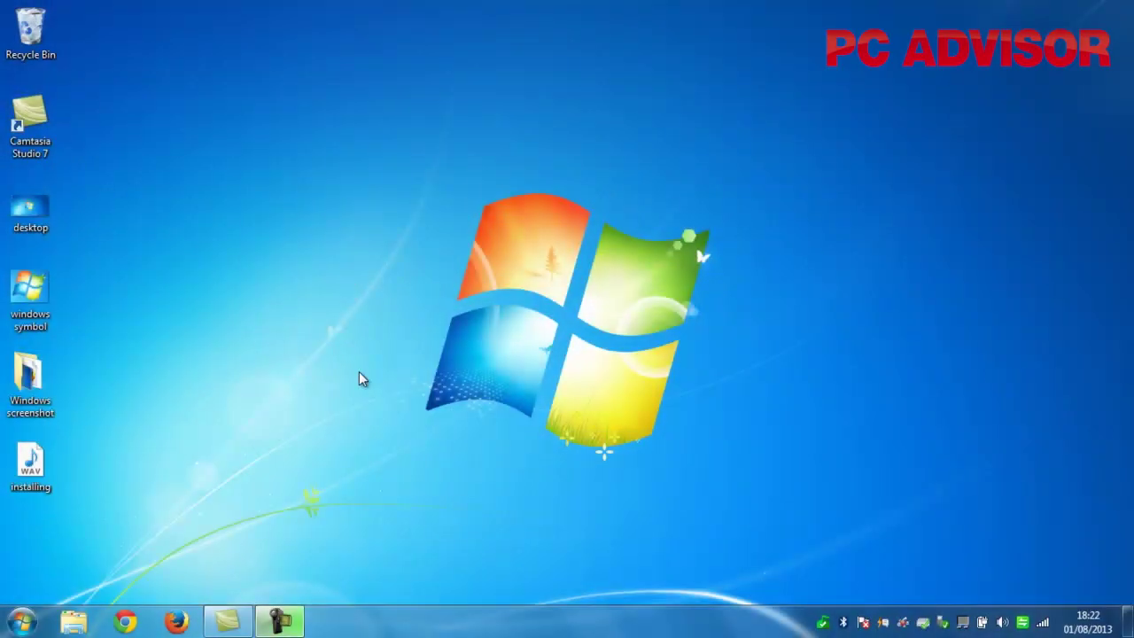
pyautogui.click(125, 622)
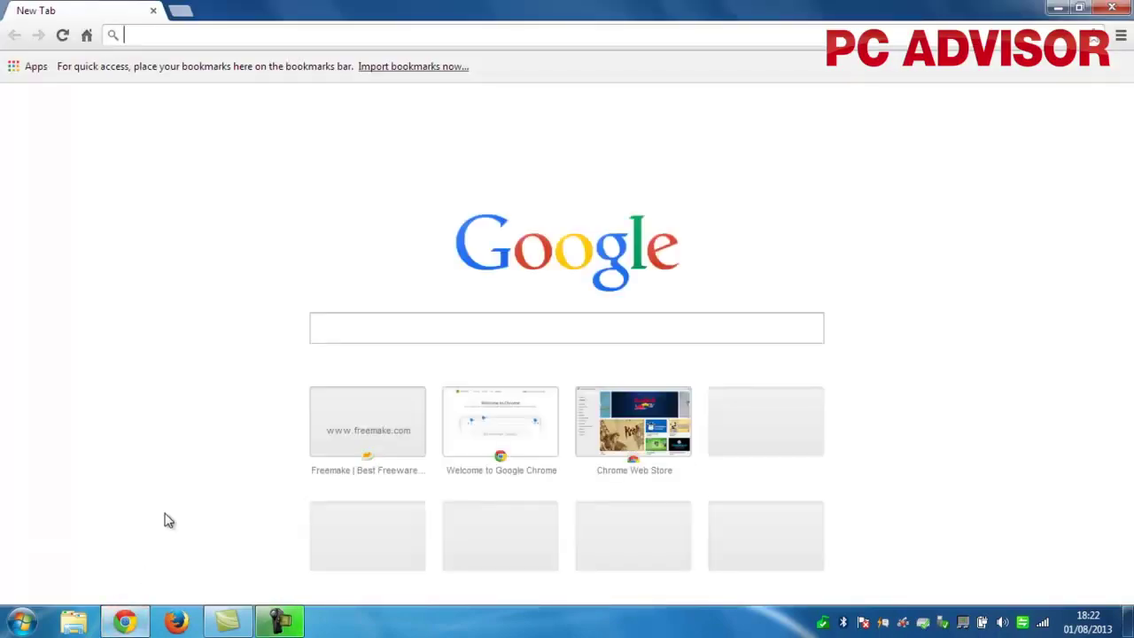
pyautogui.write('www.f')
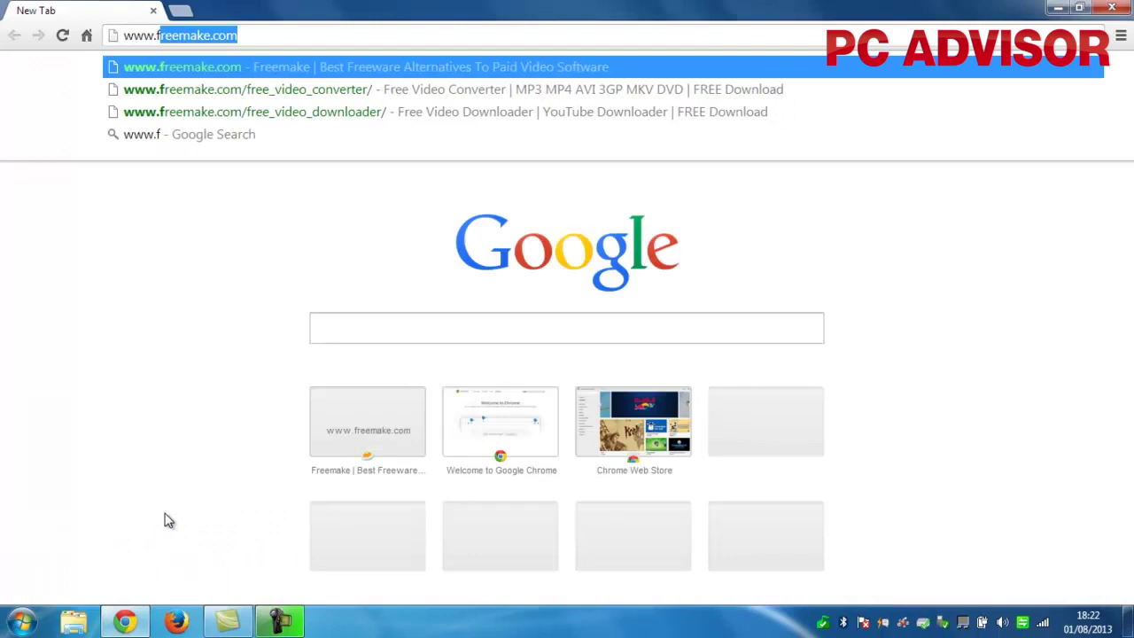
pyautogui.write('reemake.com')
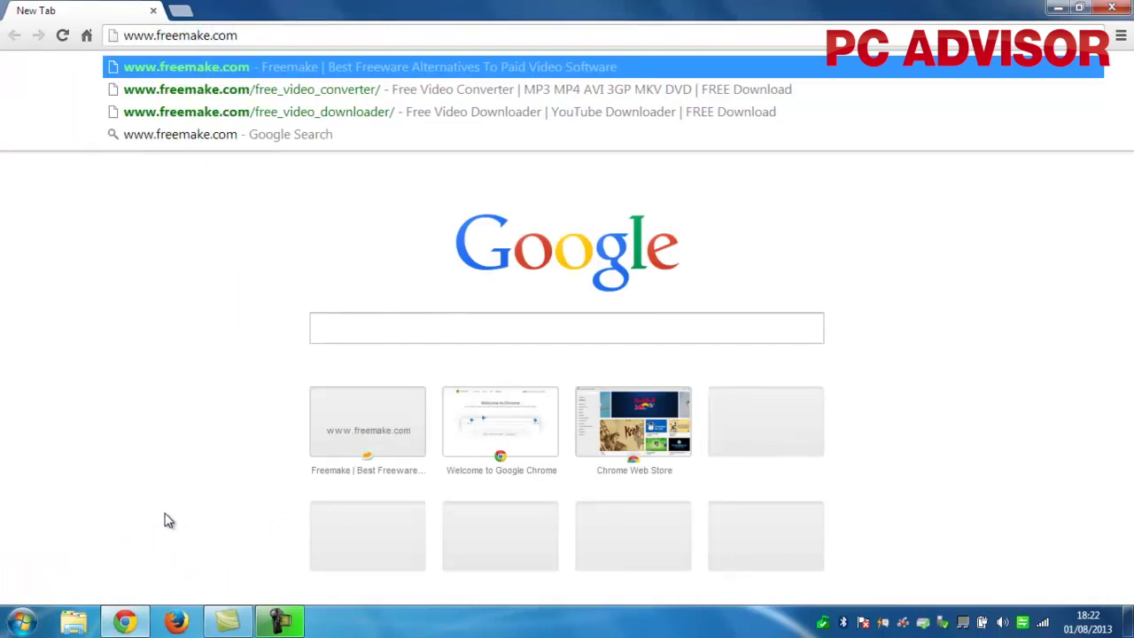
pyautogui.press('Return')
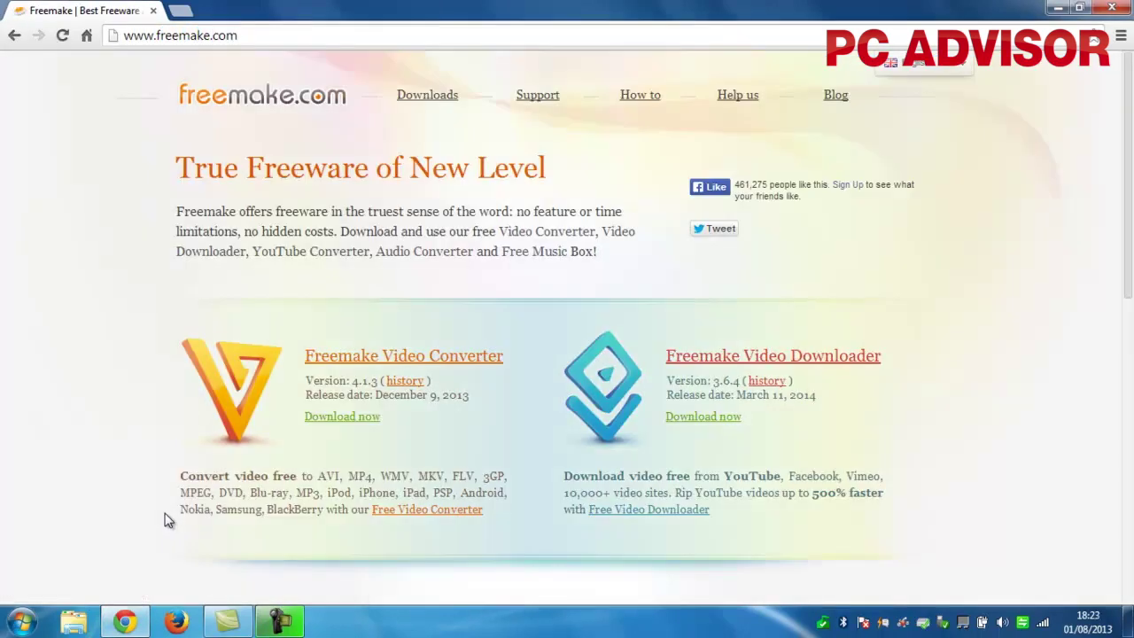
pyautogui.click(436, 358)
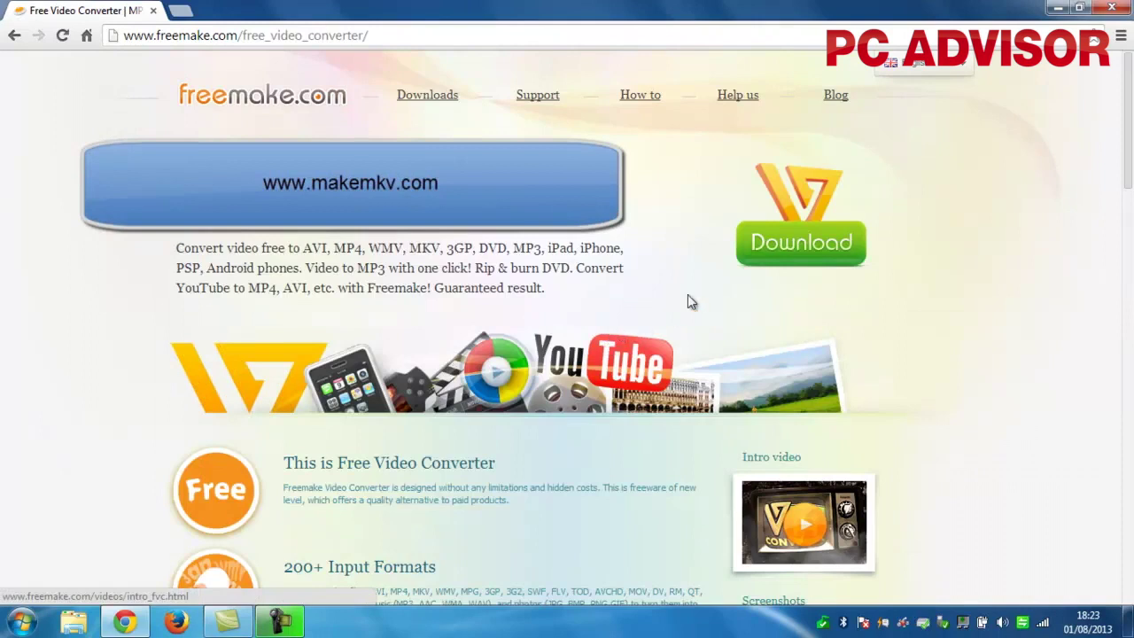
pyautogui.click(800, 252)
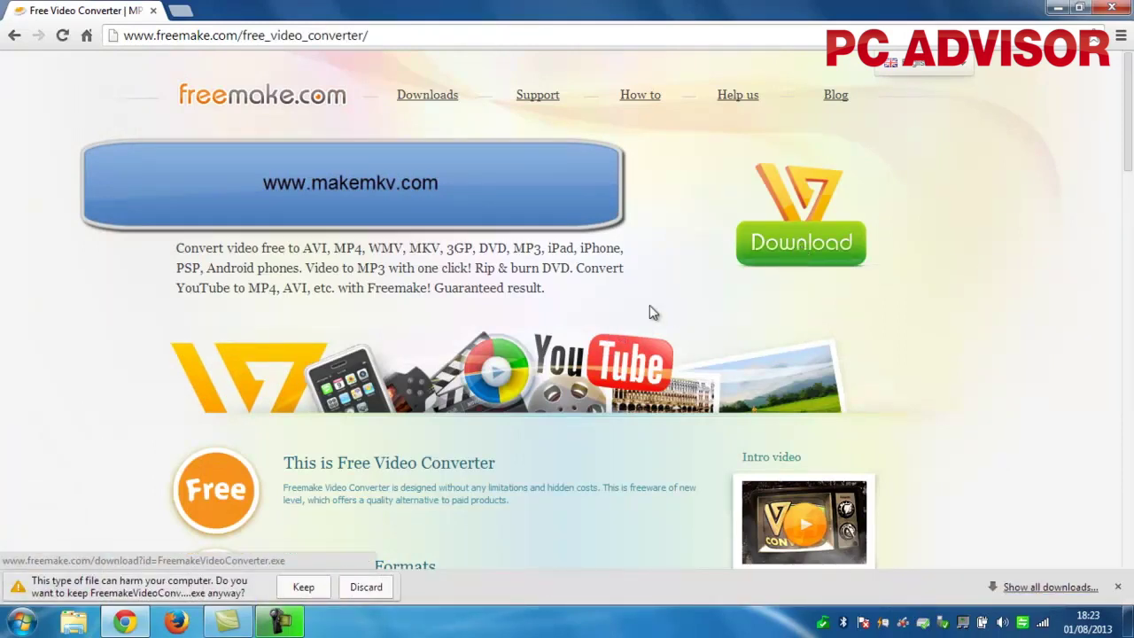
pyautogui.click(303, 587)
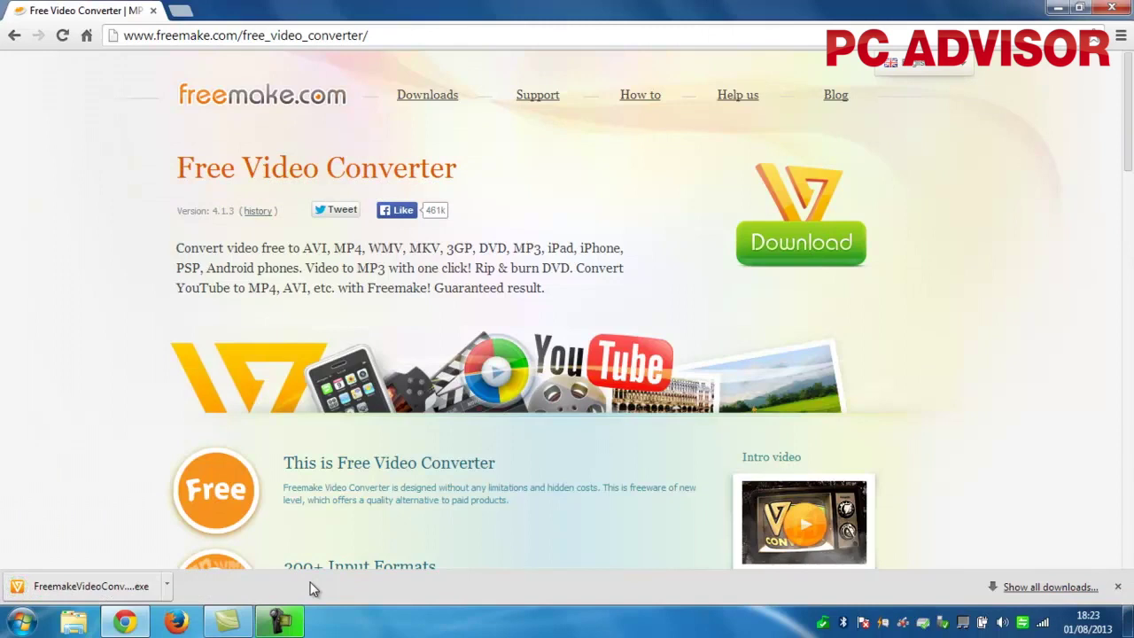
# - Run the downloaded FreemakeVideoConverter .exe and choose English as the setup language
pyautogui.click(72, 589)
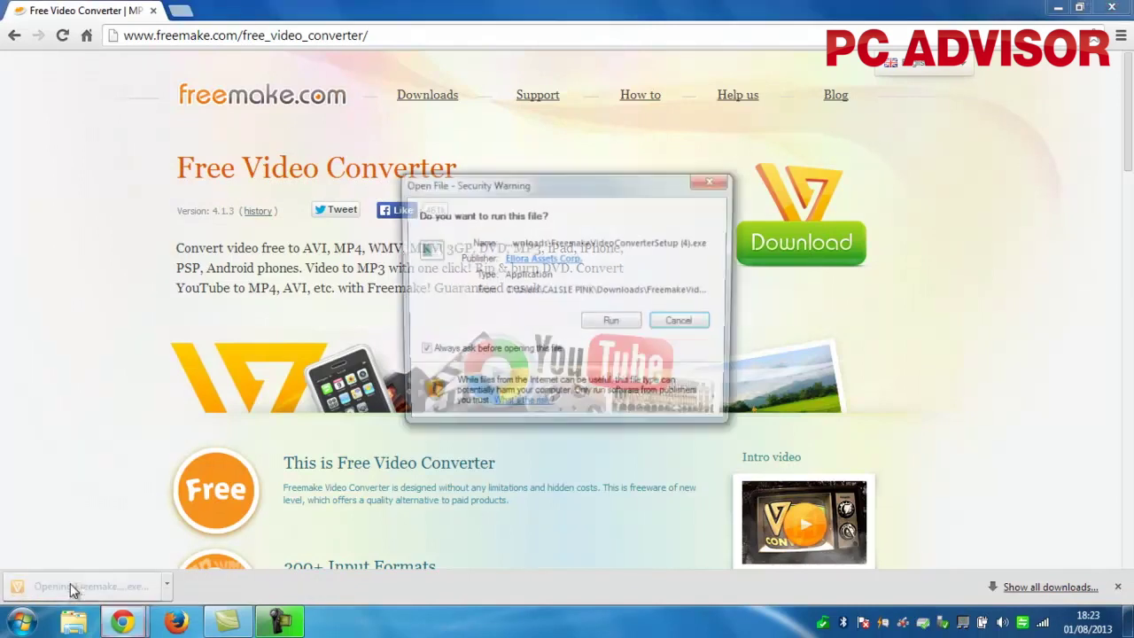
pyautogui.click(613, 323)
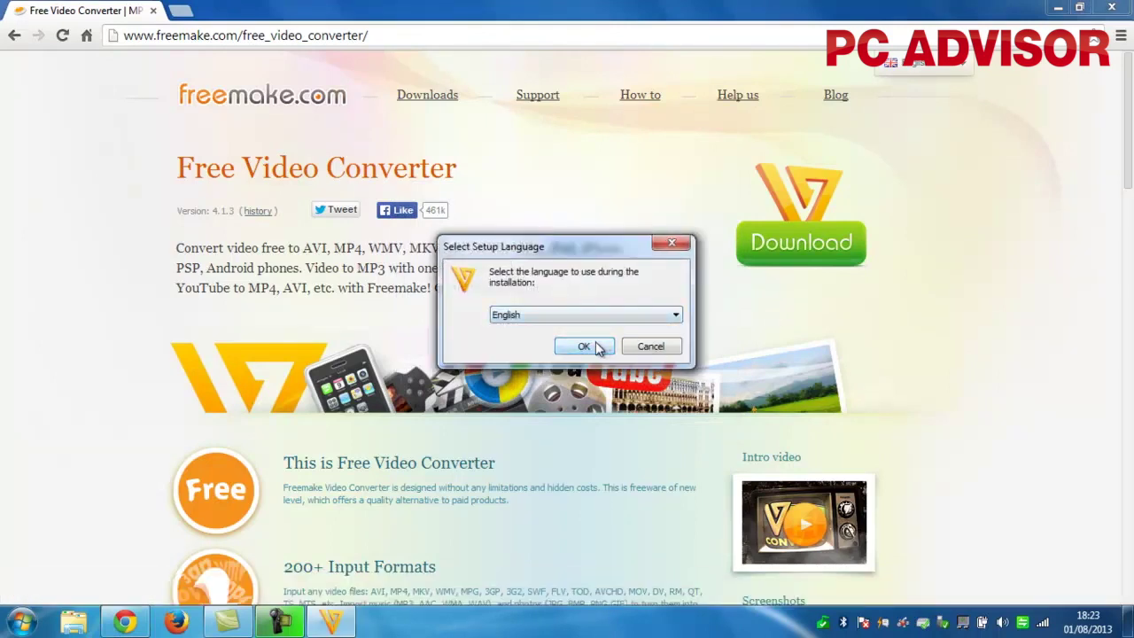
pyautogui.click(586, 345)
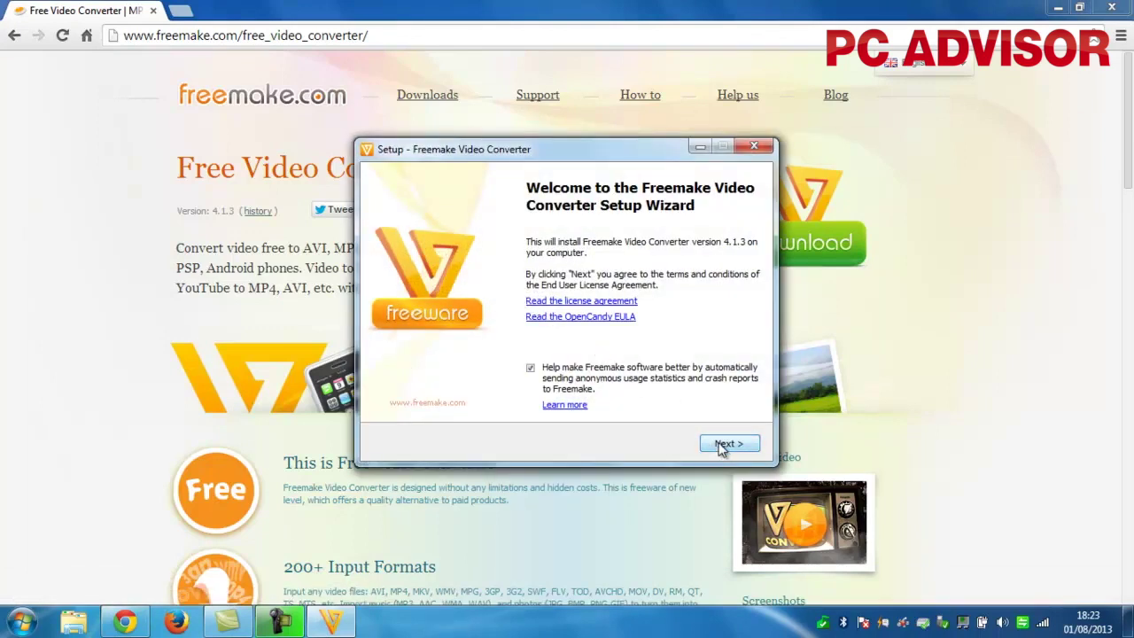
# - Decline the bundled Search Protect and TuneUp Utilities 2014 offers via their Custom options
pyautogui.click(722, 446)
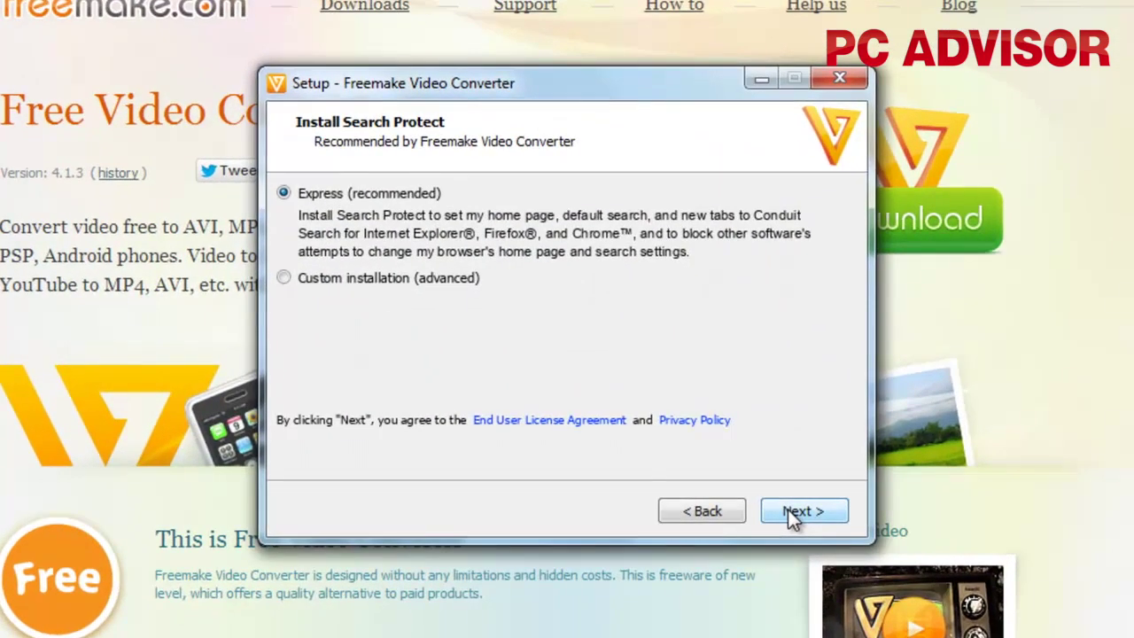
pyautogui.click(284, 277)
pyautogui.click(308, 302)
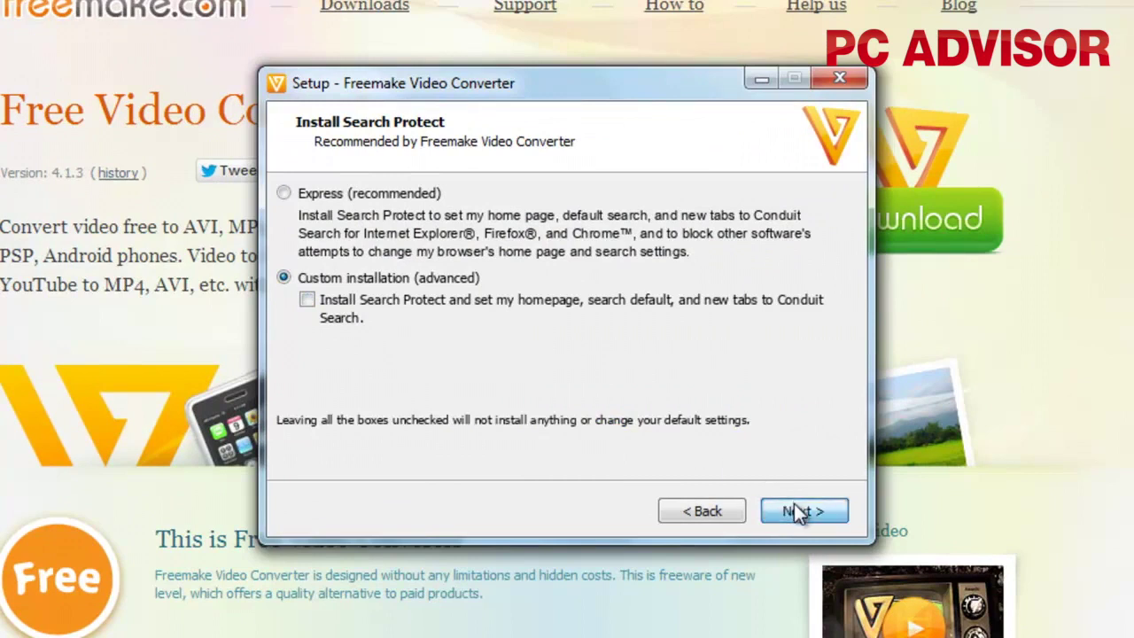
pyautogui.click(797, 510)
pyautogui.click(285, 266)
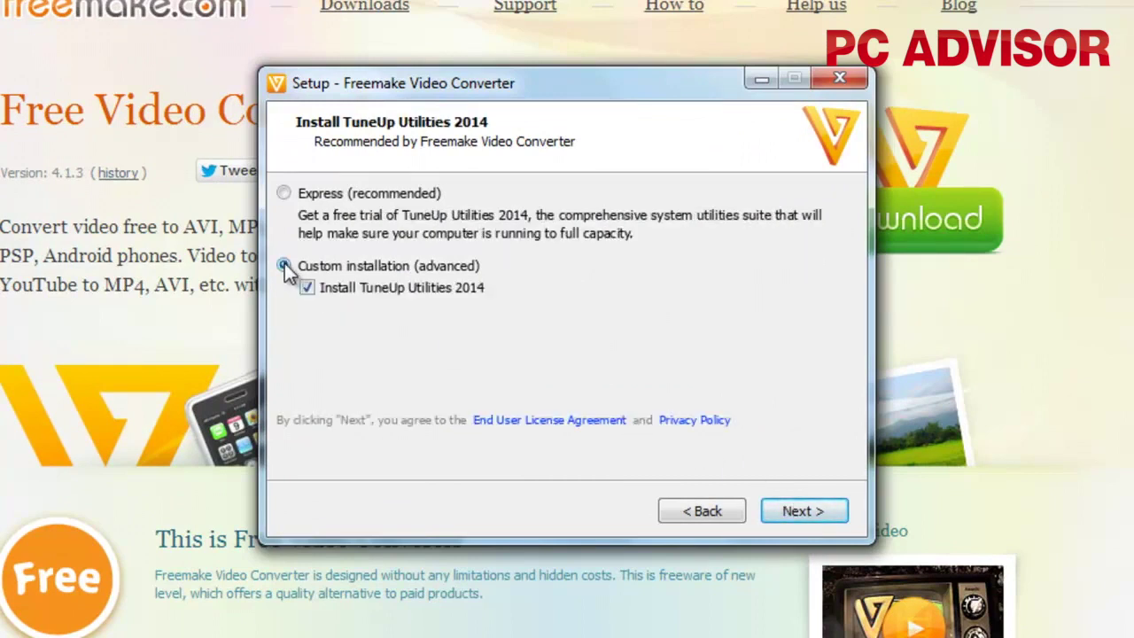
pyautogui.click(306, 288)
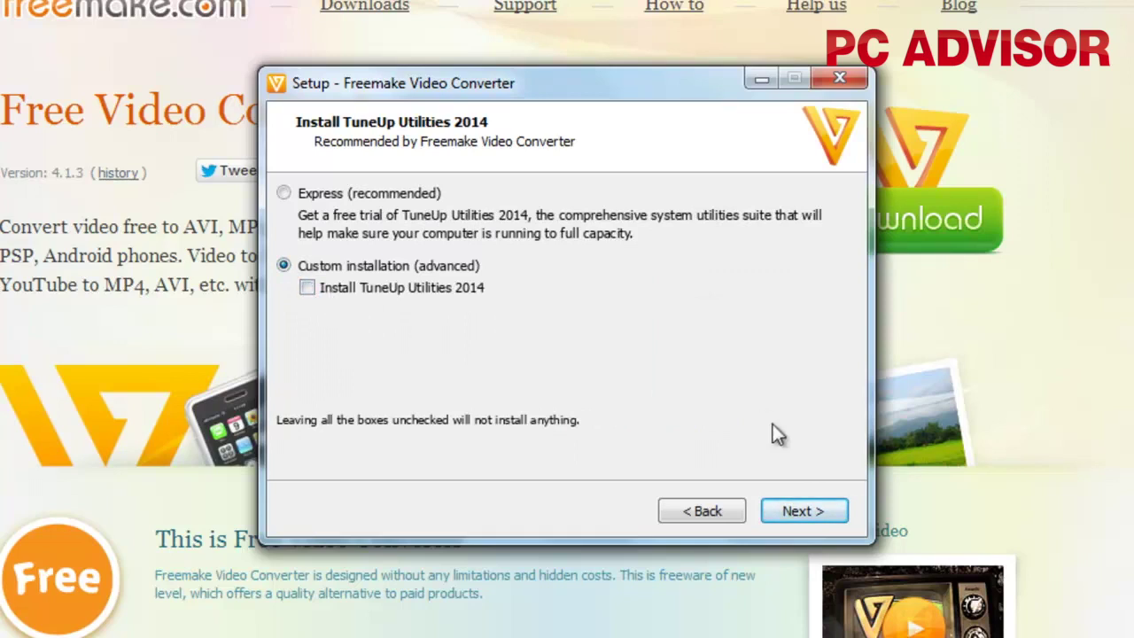
pyautogui.click(797, 507)
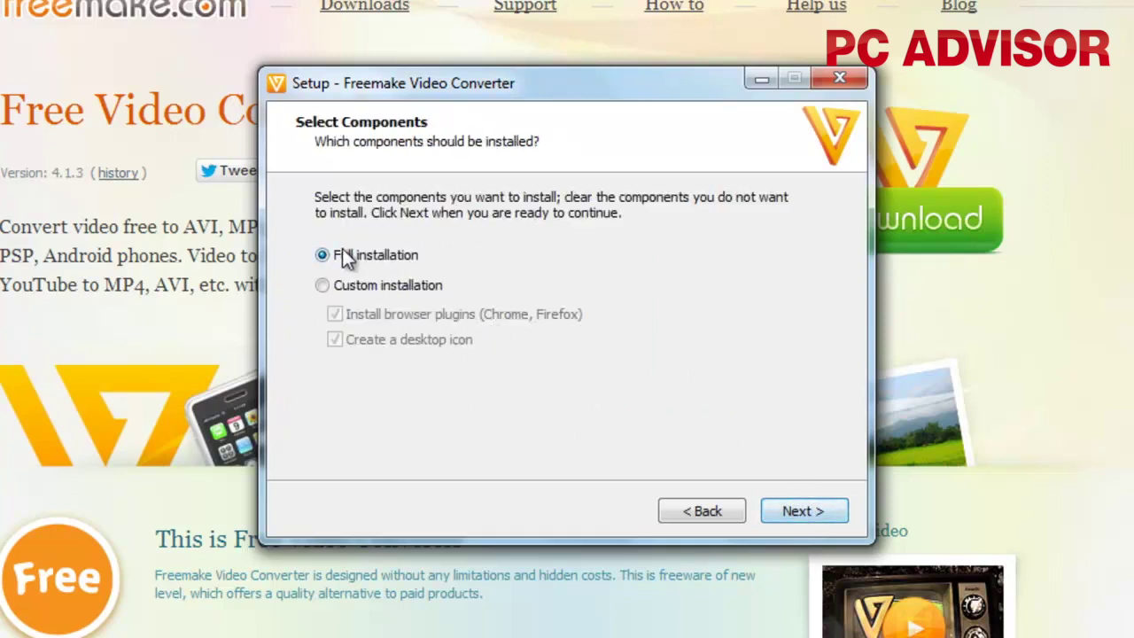
# - Choose Custom installation without browser plugins or desktop icon, installing into C:\Program Files (x86)\Freemake
pyautogui.click(322, 285)
pyautogui.click(334, 315)
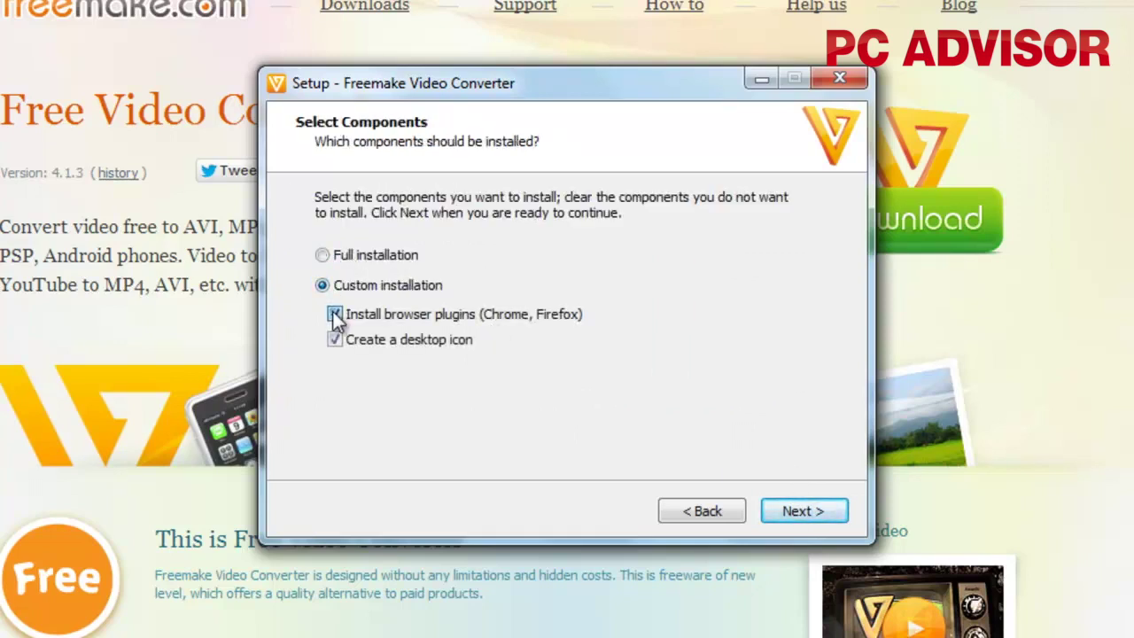
pyautogui.click(335, 341)
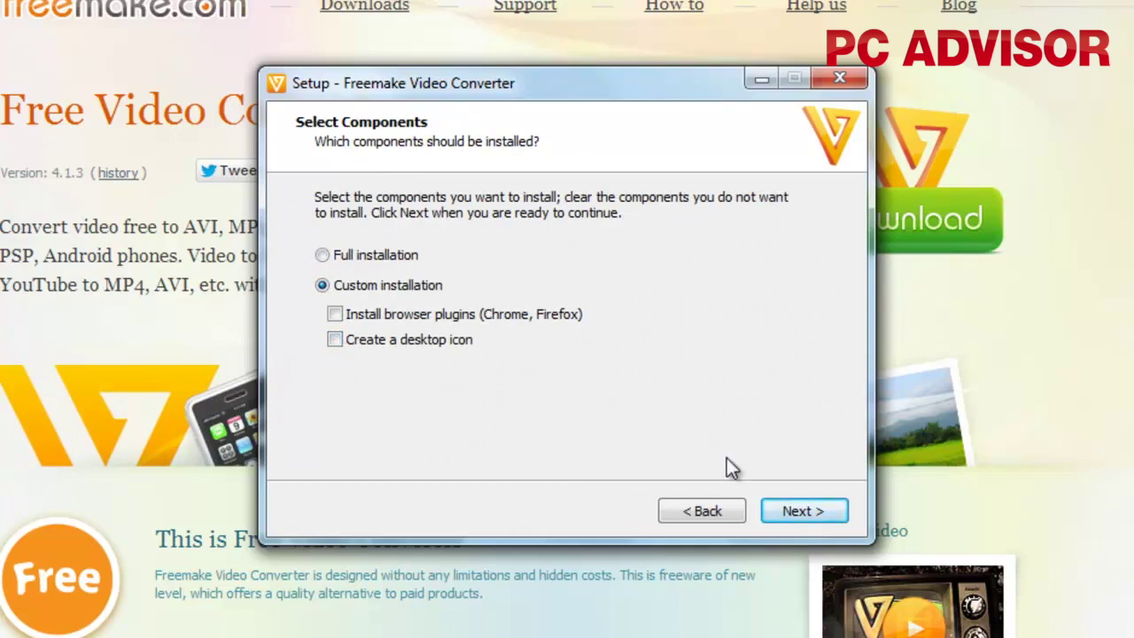
pyautogui.click(793, 512)
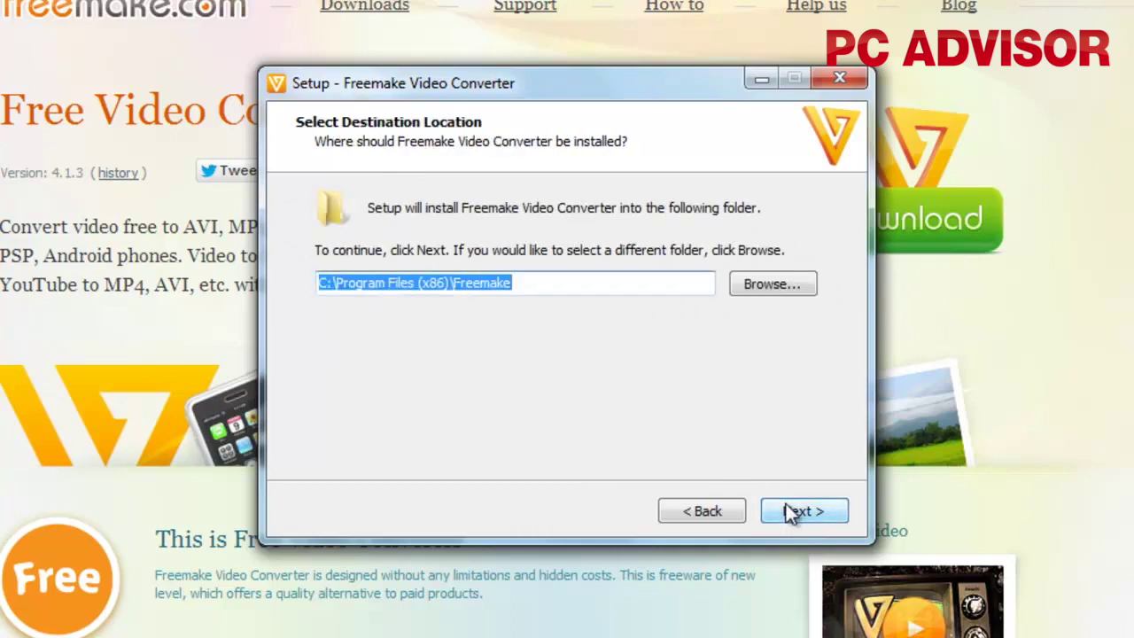
pyautogui.click(788, 511)
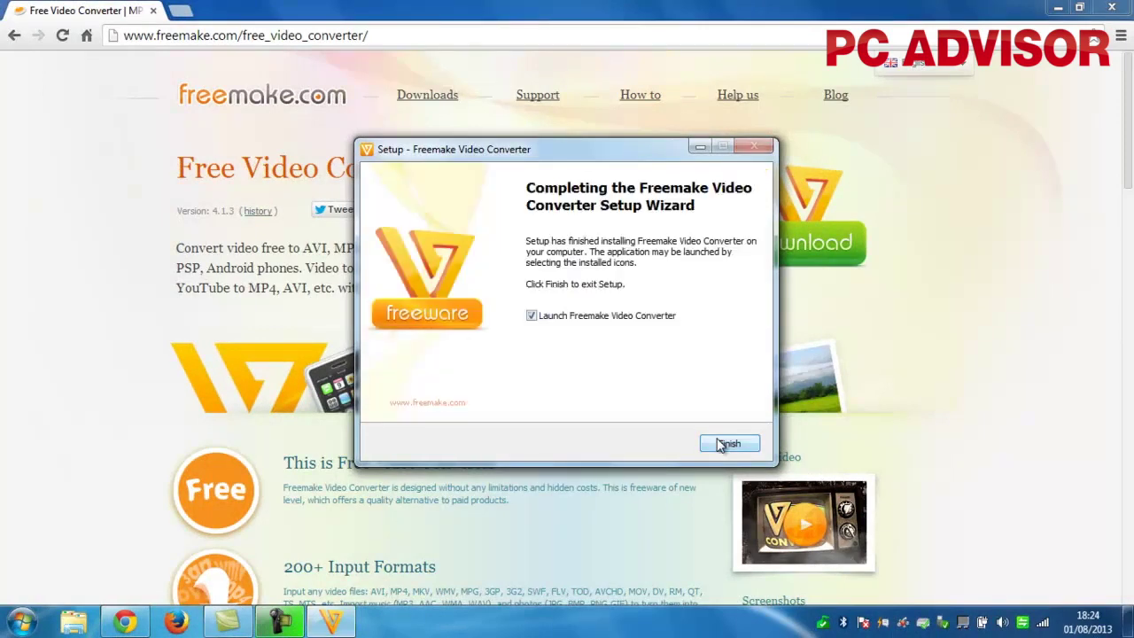
# - Finish the Setup wizard with 'Launch Freemake Video Converter' left ticked
pyautogui.click(728, 444)
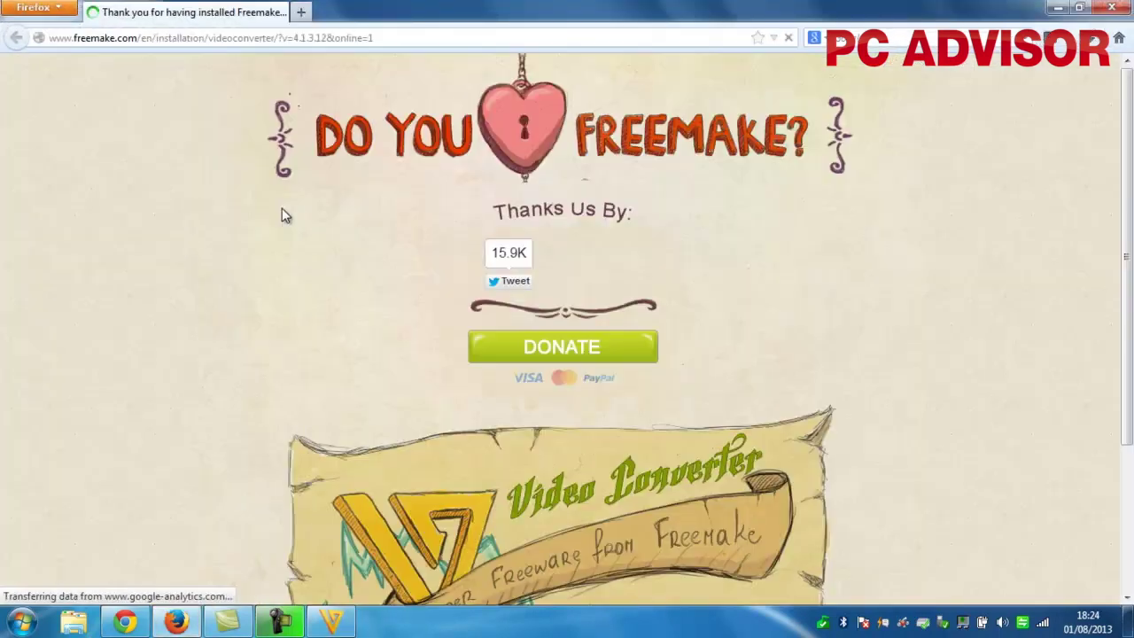
# - Close the Firefox window showing the 'Thank you for having installed Freemake' page
pyautogui.click(1113, 9)
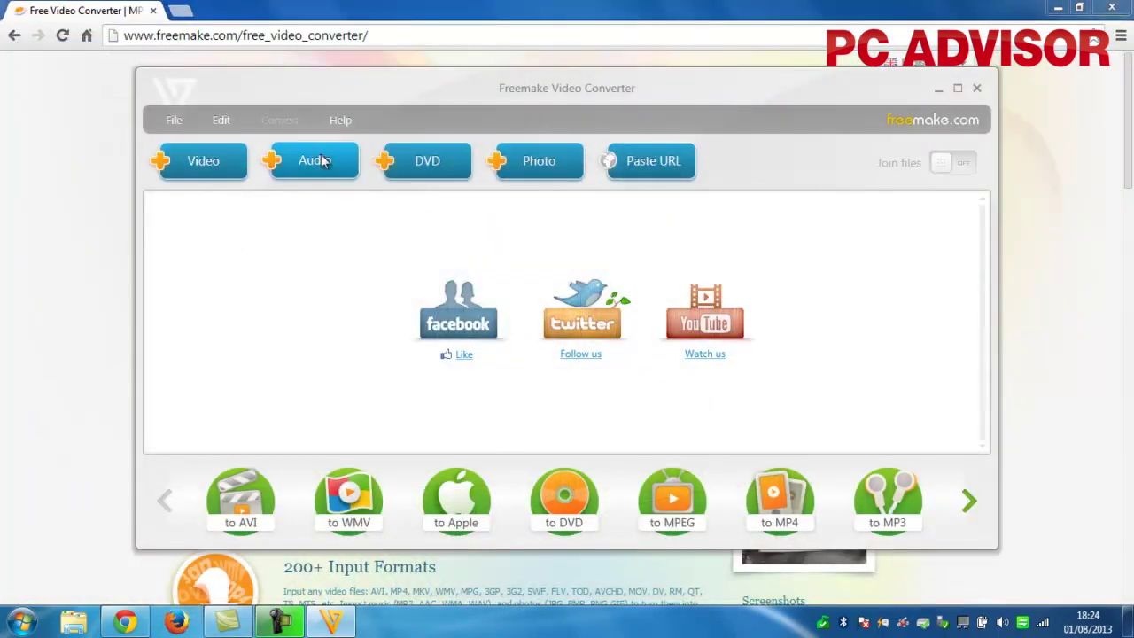
# - Add the DVD from DVD RW Drive (D:) Cyprus Trailer via the +DVD button
pyautogui.click(435, 165)
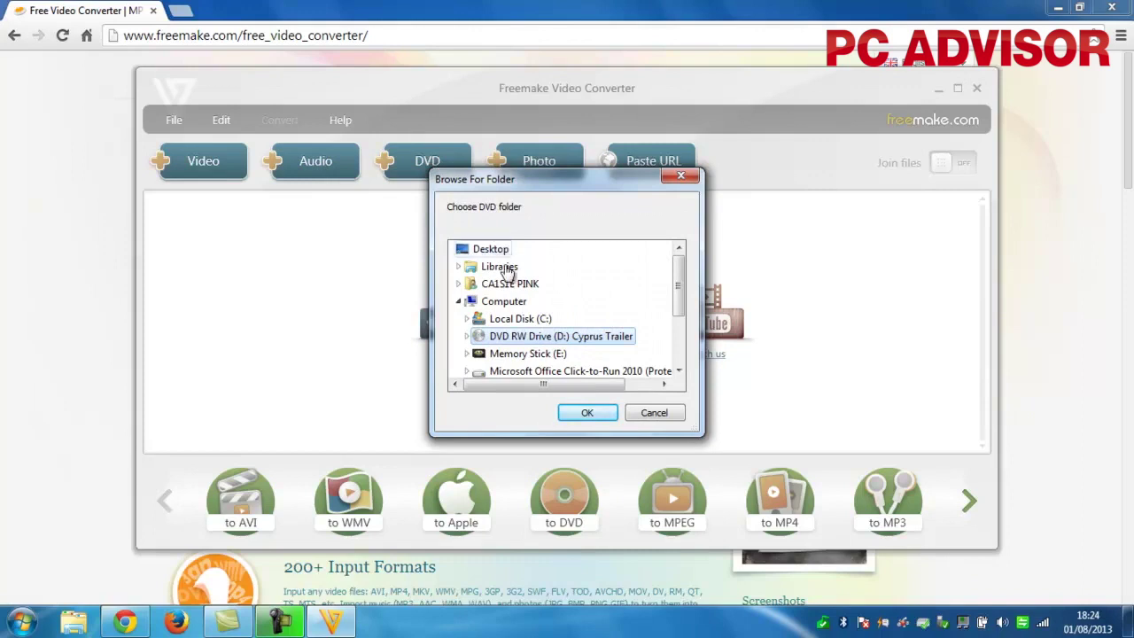
pyautogui.click(511, 338)
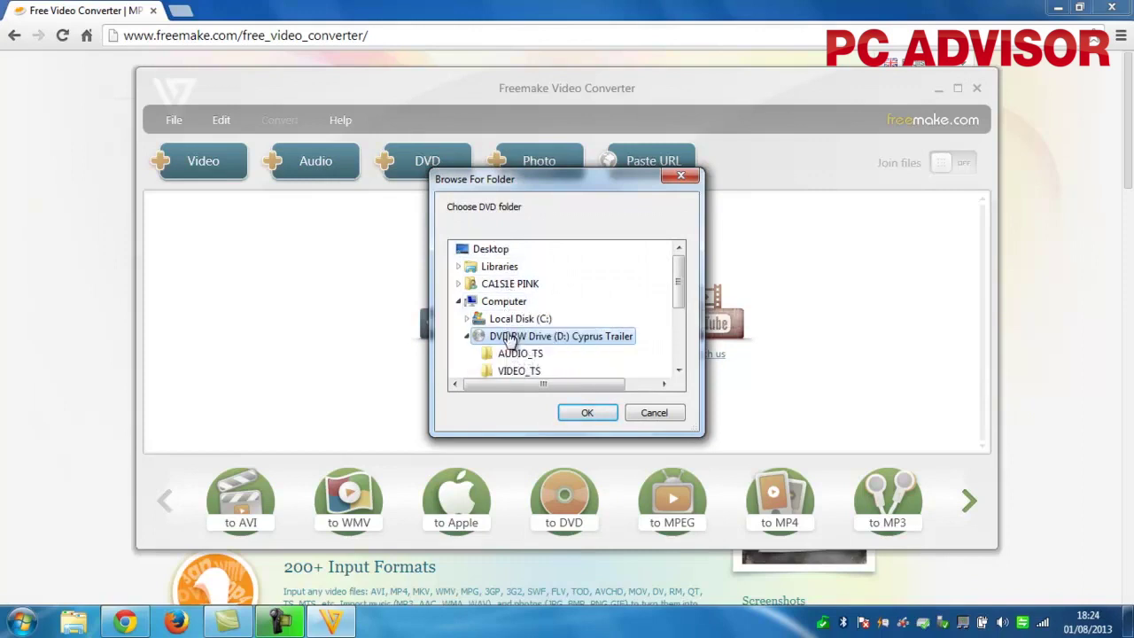
pyautogui.click(586, 414)
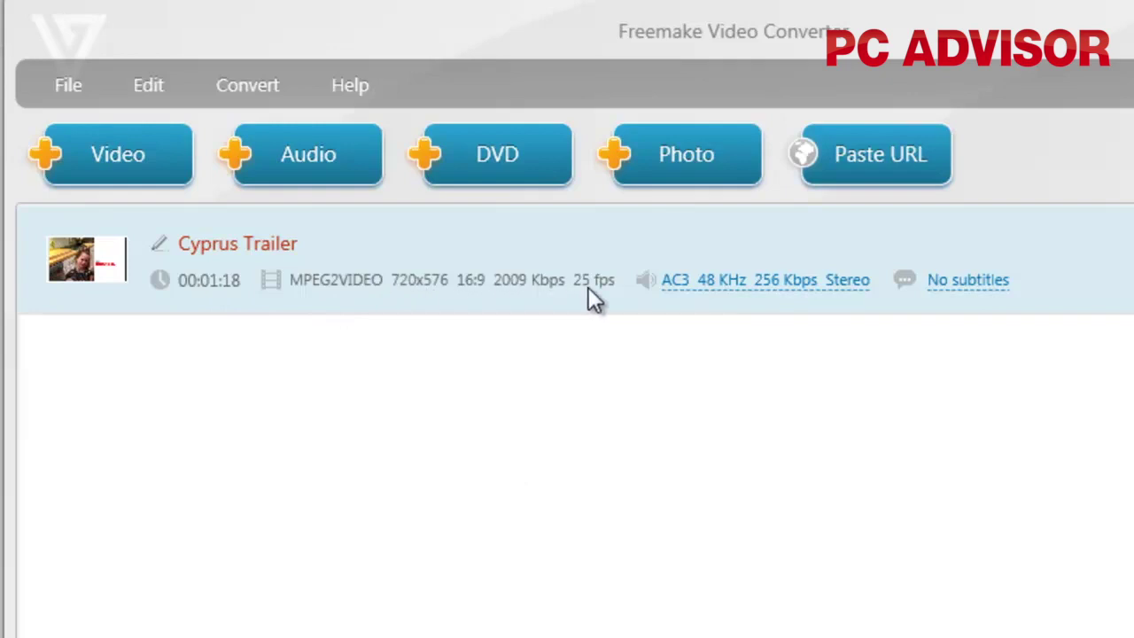
pyautogui.click(735, 280)
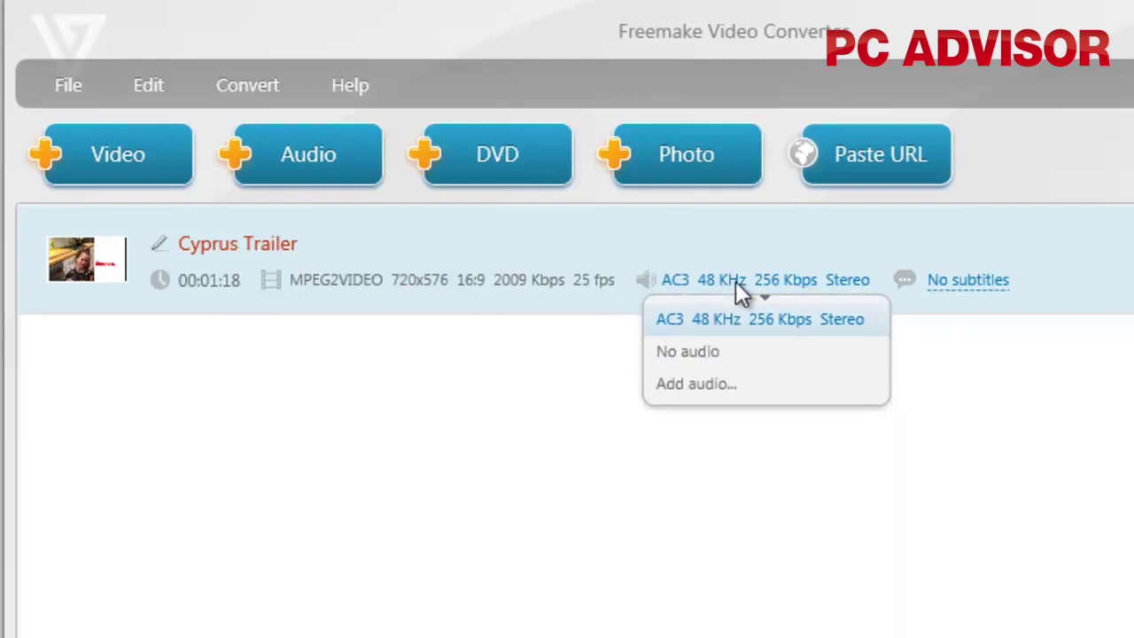
pyautogui.click(739, 320)
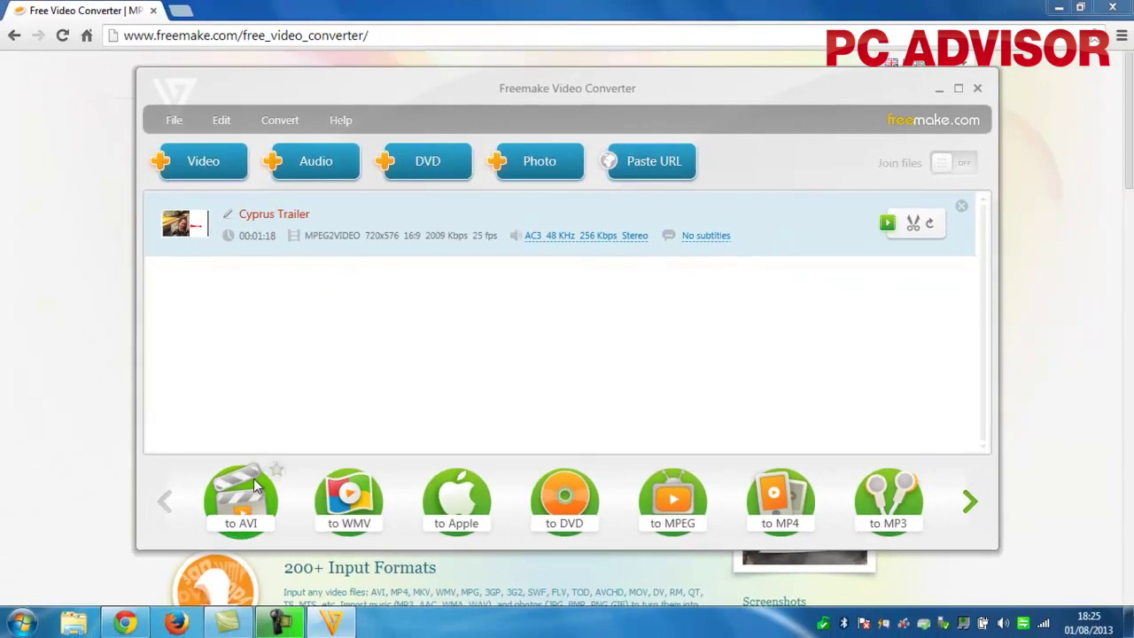
# - Review the 'to Apple' presets without changing them, then open the 'to MP4' output settings
pyautogui.click(466, 499)
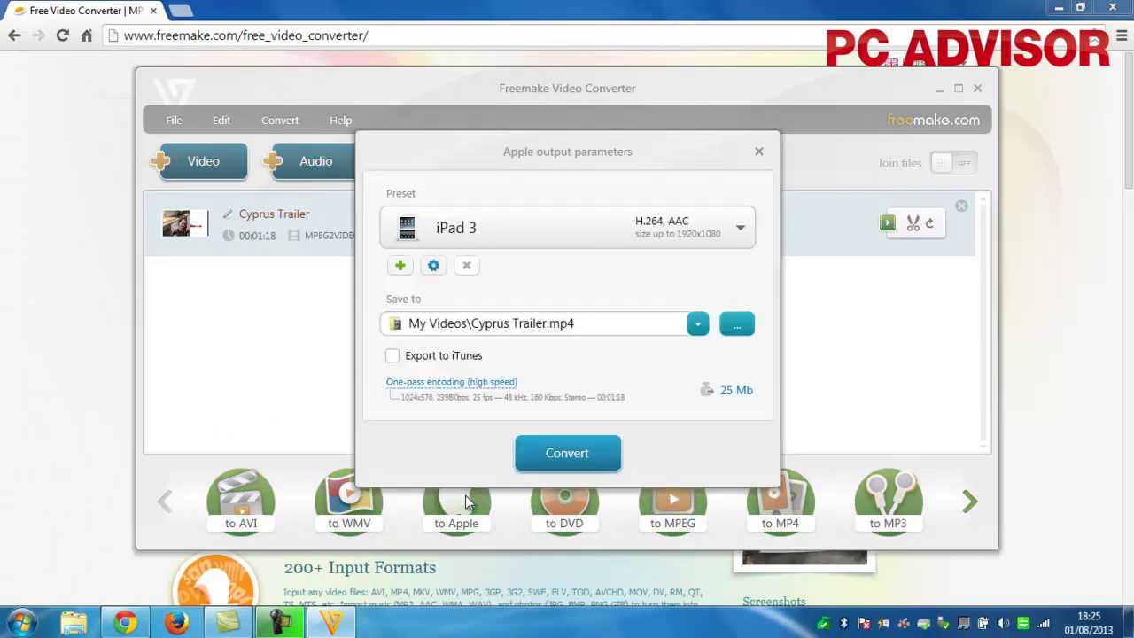
pyautogui.click(716, 226)
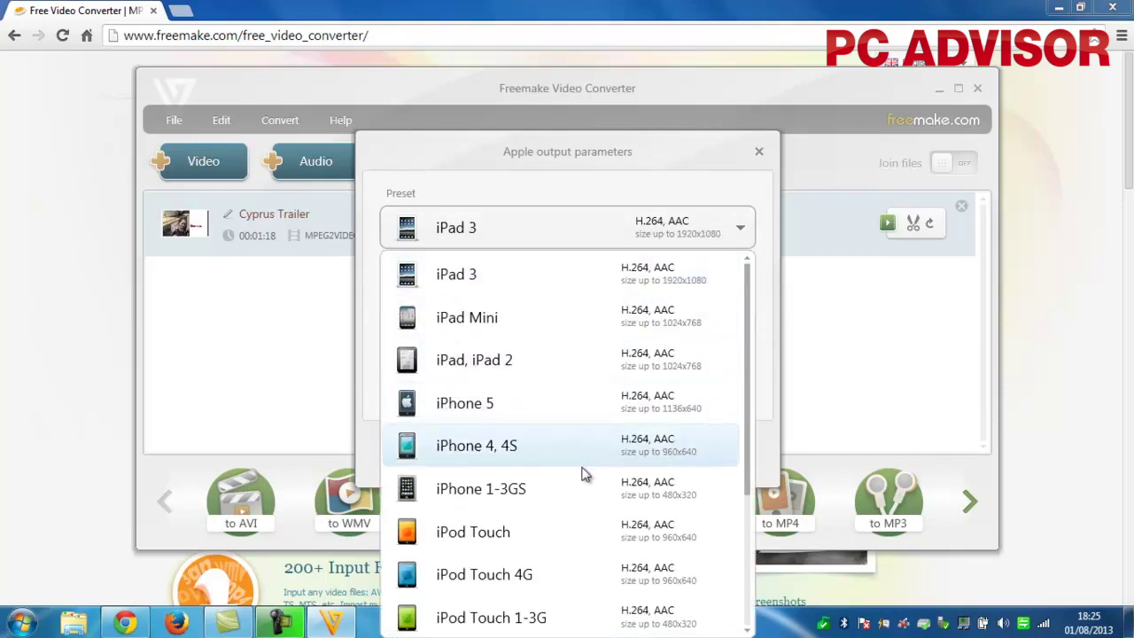
pyautogui.click(760, 153)
pyautogui.click(758, 153)
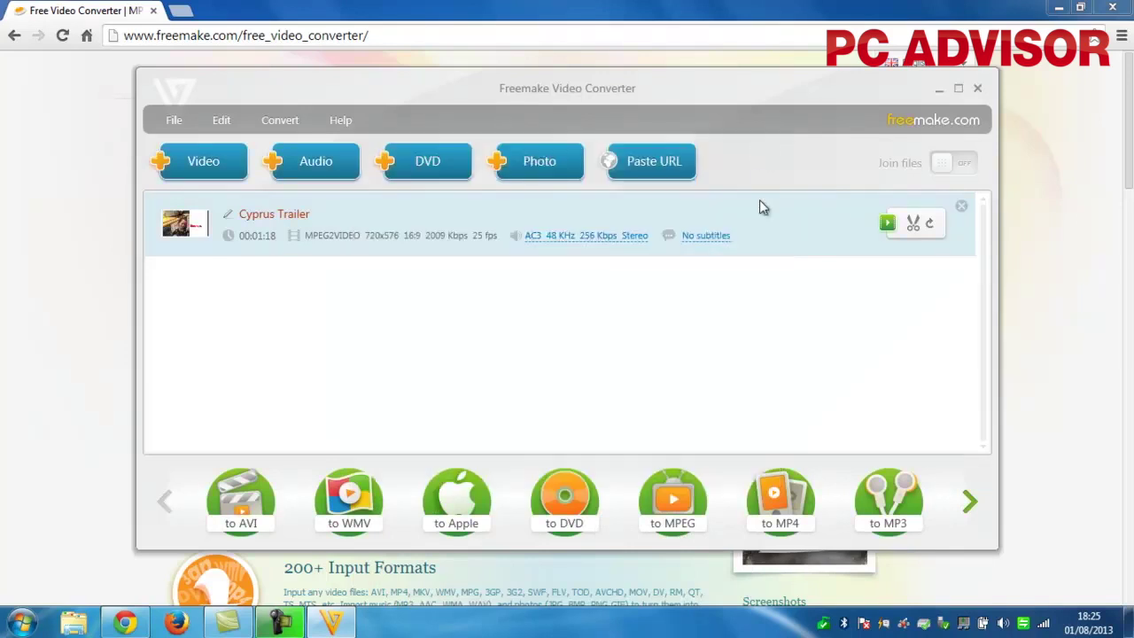
pyautogui.click(777, 489)
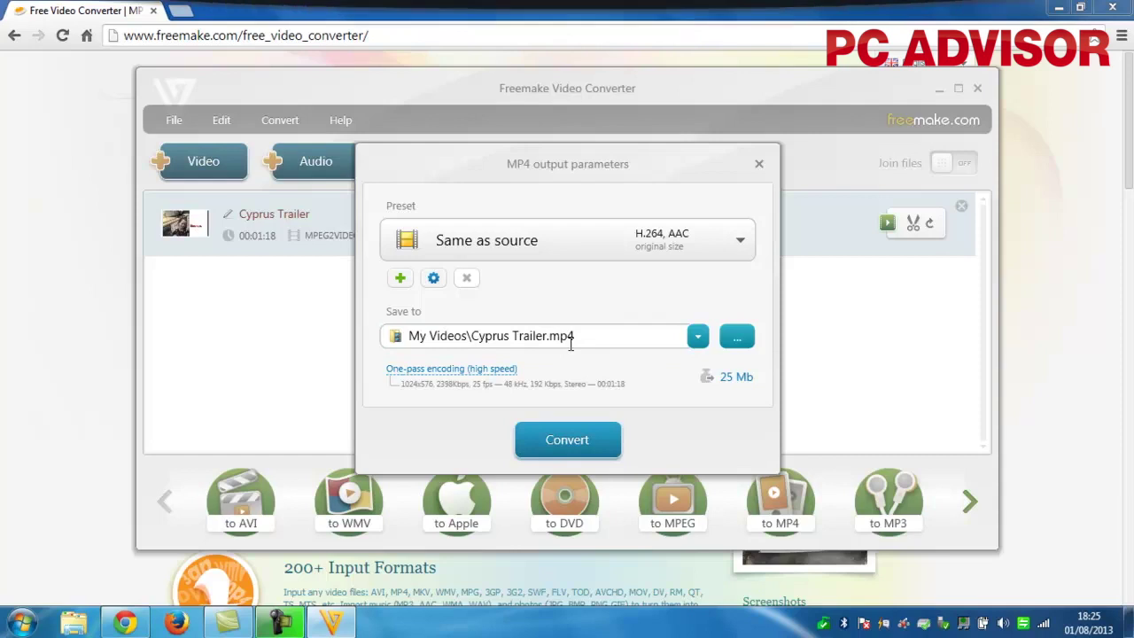
pyautogui.click(644, 247)
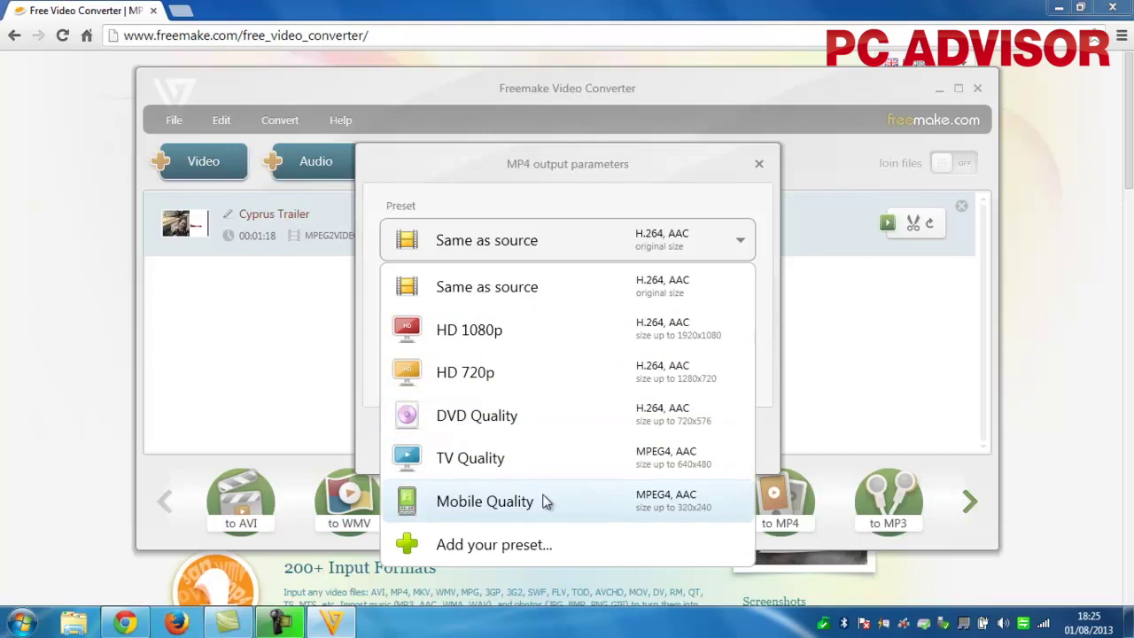
pyautogui.click(549, 289)
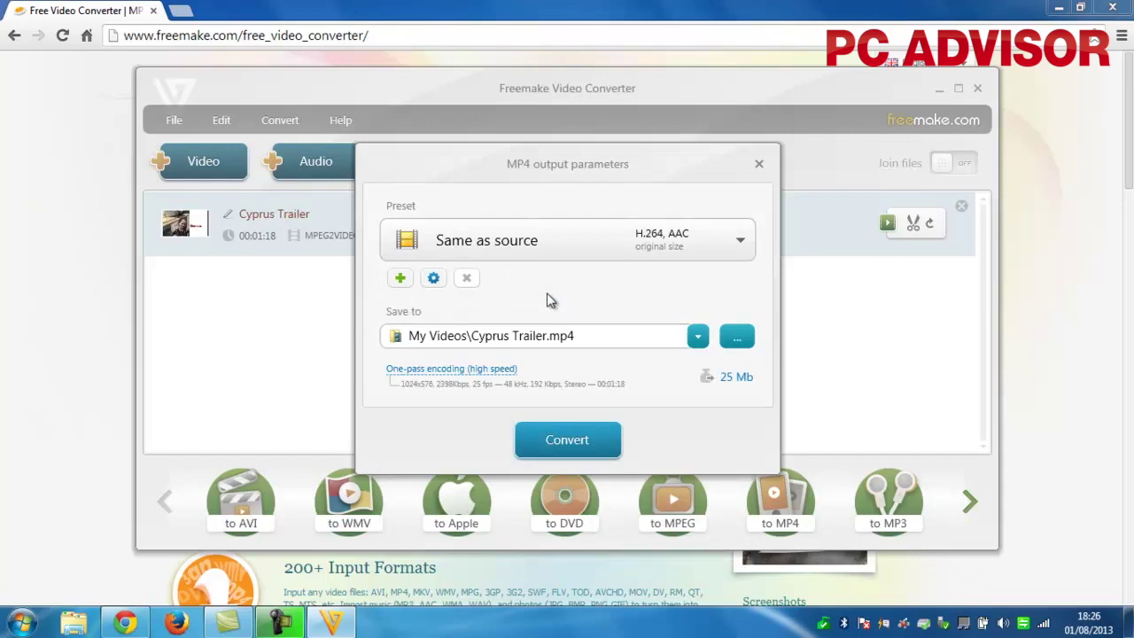
pyautogui.click(527, 335)
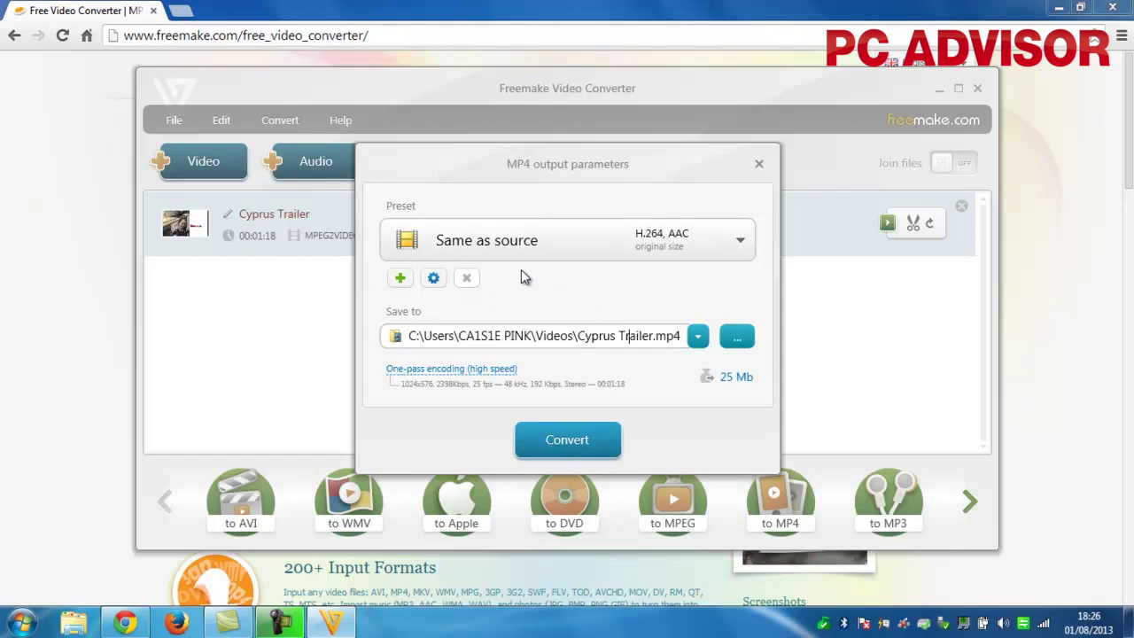
pyautogui.click(508, 242)
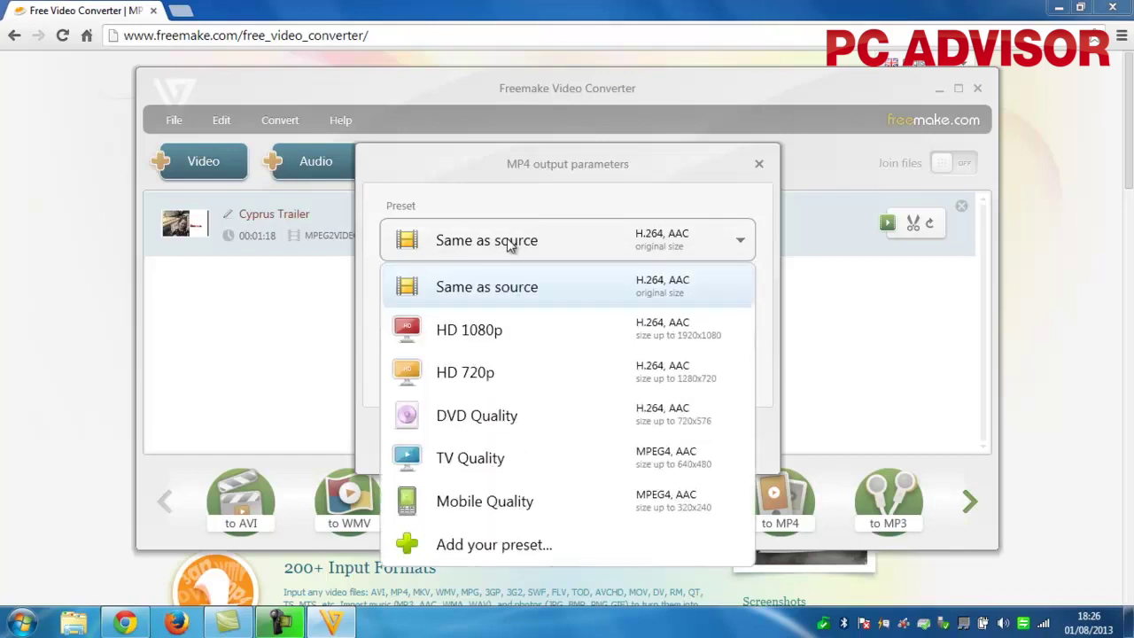
pyautogui.click(510, 292)
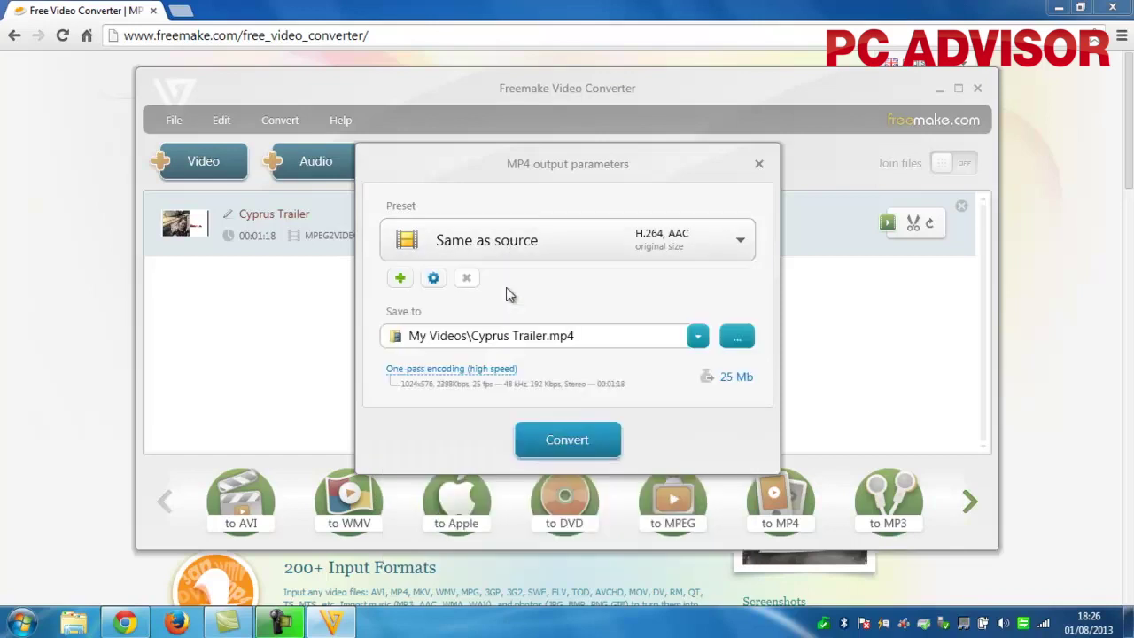
# - Convert Cyprus Trailer to Cyprus Trailer (1).mp4 and acknowledge the Success message
pyautogui.click(565, 442)
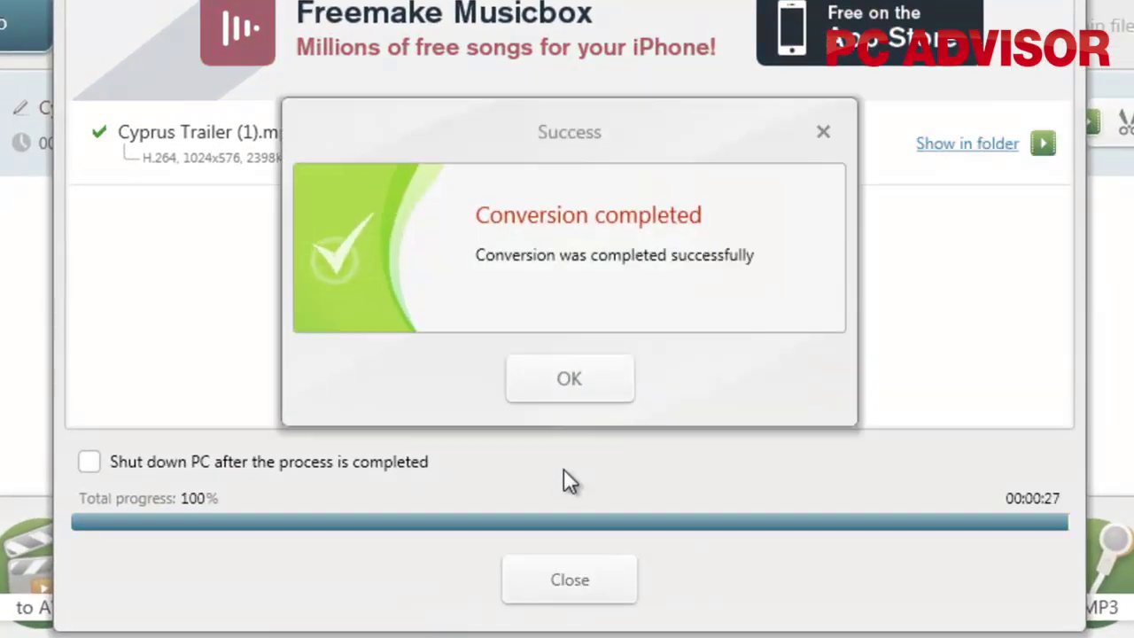
pyautogui.click(567, 382)
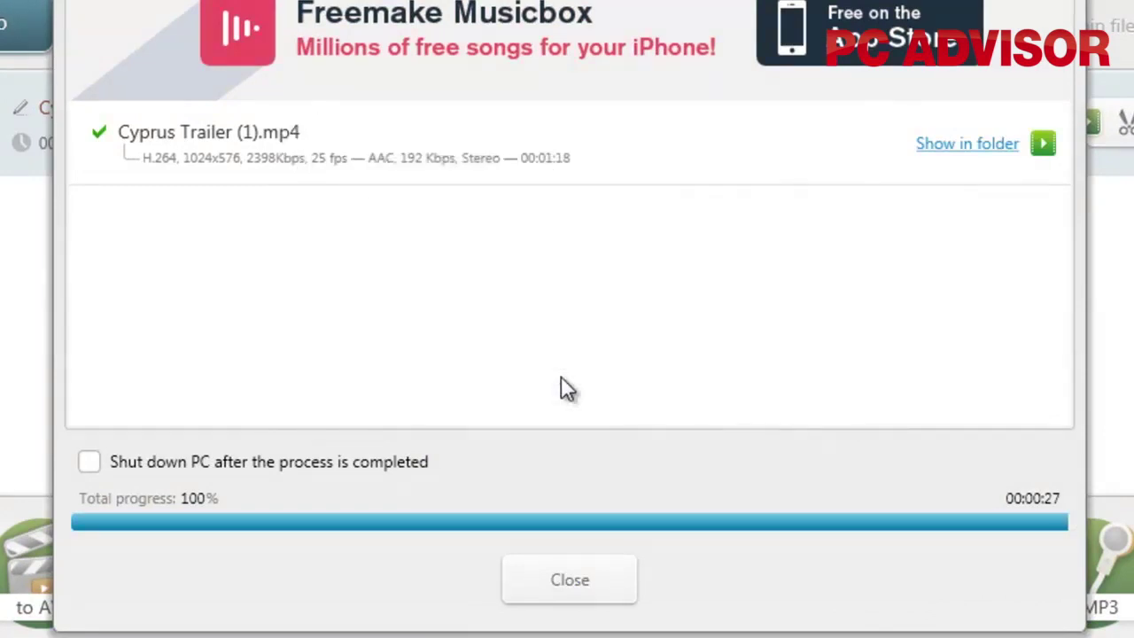